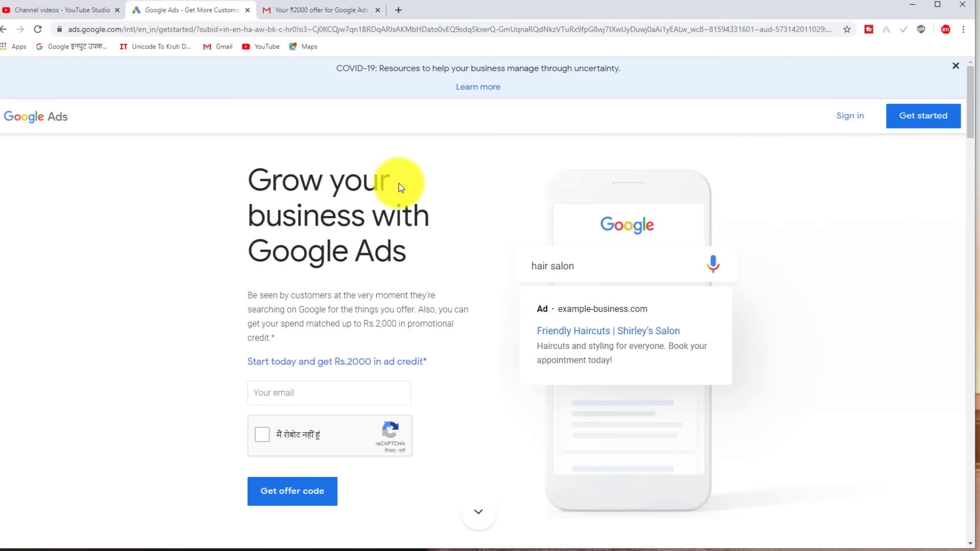
# Start a new campaign in Expert Mode with the Product and brand consideration goal, Video type and Influence consideration subtype
pyautogui.click(919, 115)
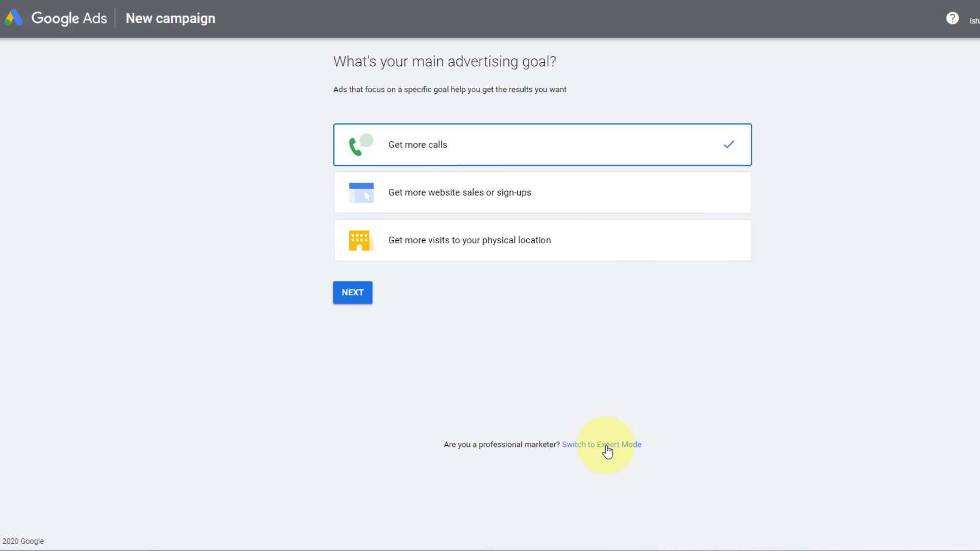
pyautogui.click(606, 447)
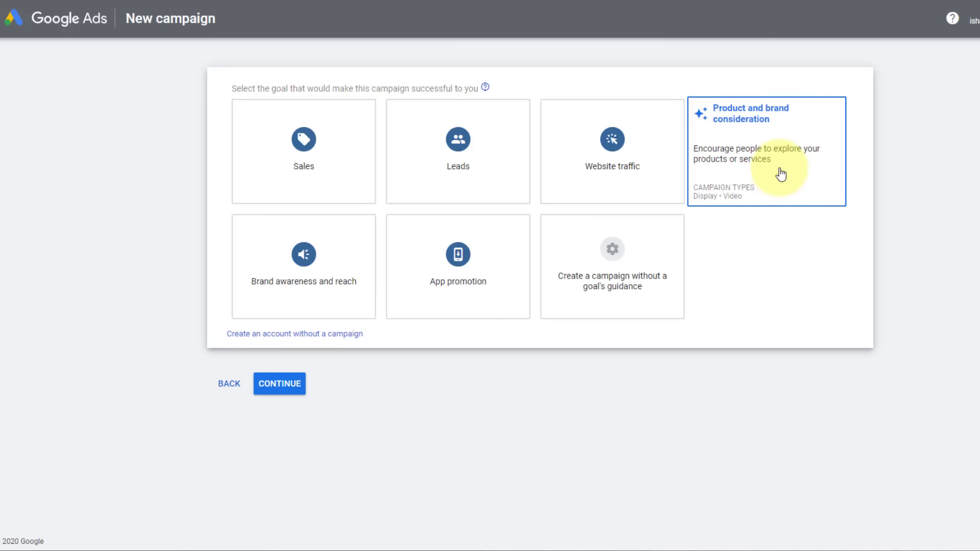
pyautogui.click(755, 150)
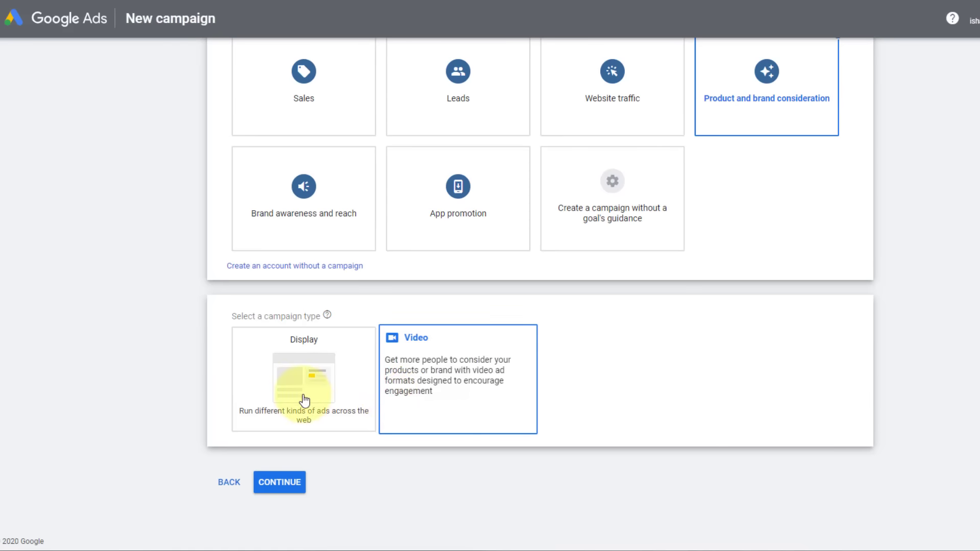
pyautogui.click(454, 376)
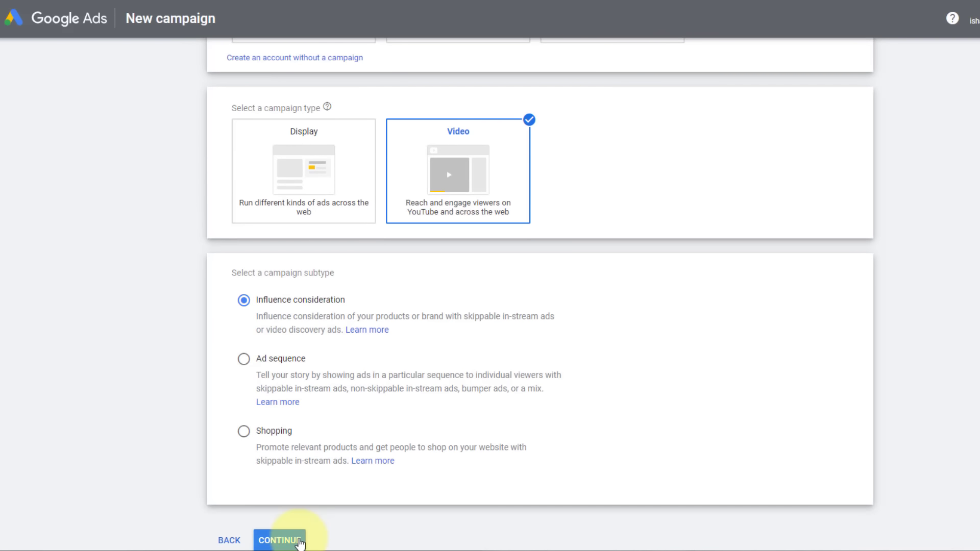
pyautogui.click(299, 536)
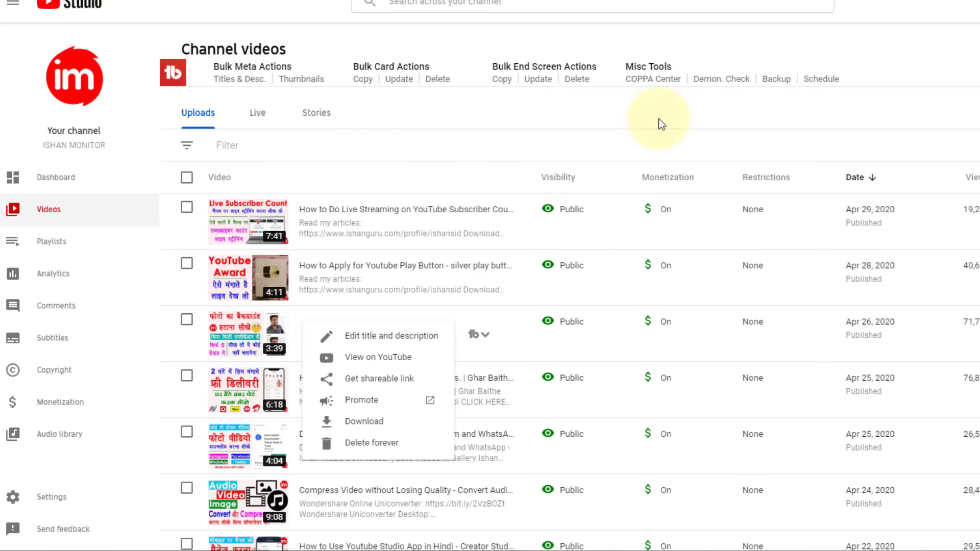
# In YouTube Studio, open the Ishan media Downloader video's details and copy "Download Videos Images from Instagram and WhatsApp" from its title
pyautogui.click(419, 366)
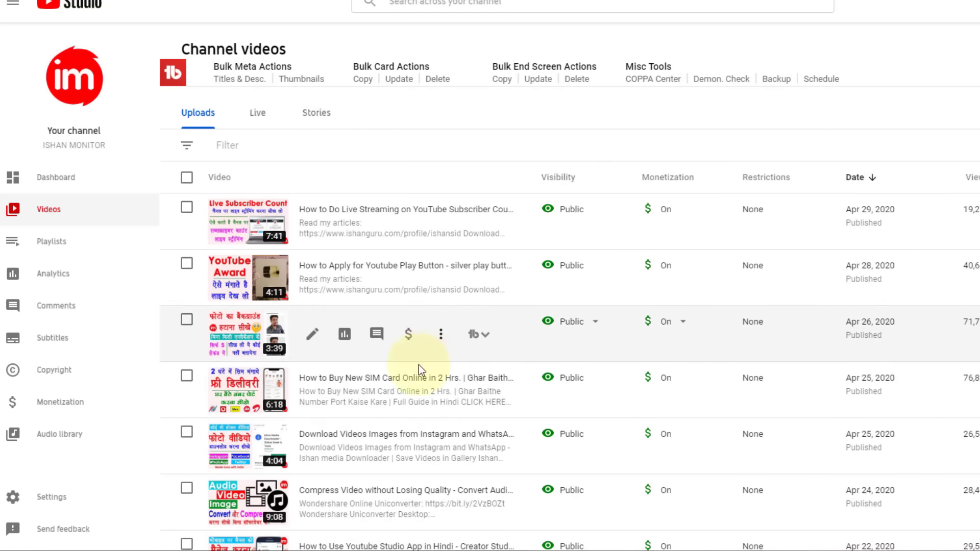
pyautogui.scroll(-1, 419, 366)
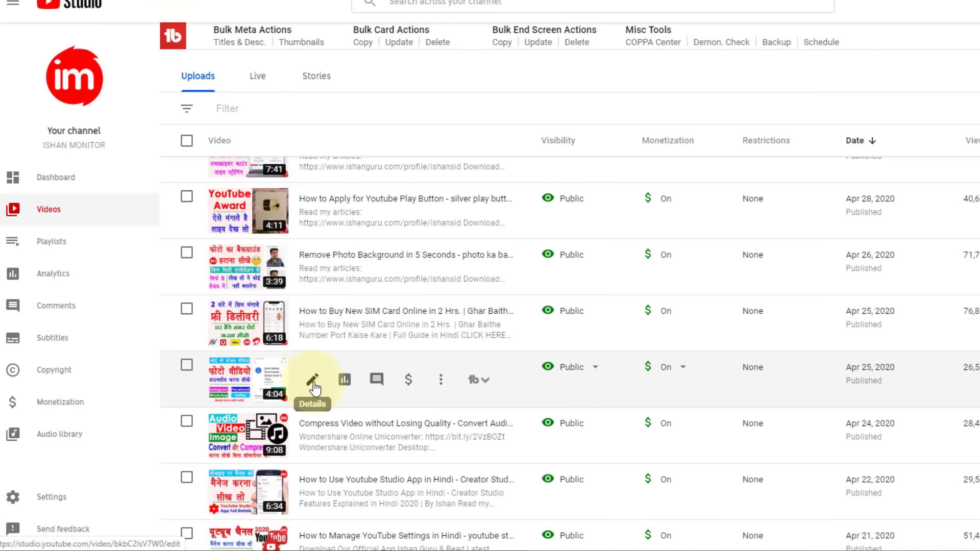
pyautogui.click(313, 384)
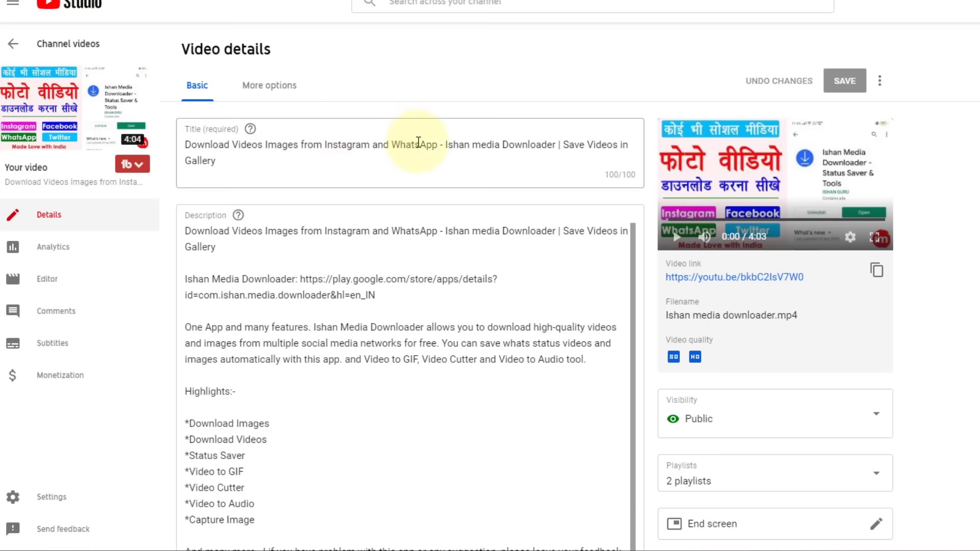
pyautogui.moveTo(438, 144); pyautogui.dragTo(186, 145)
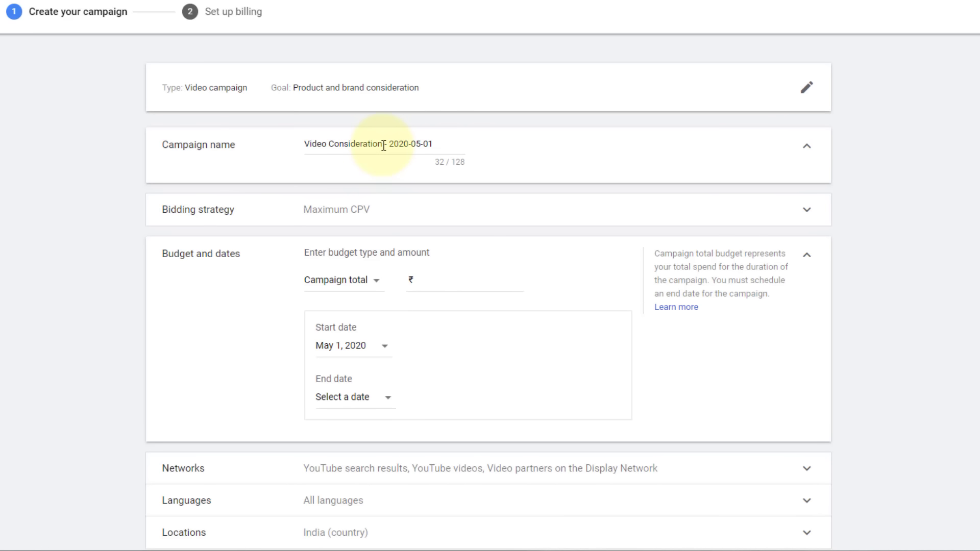
# Replace "Video Consideration" in the campaign name with "Download Videos Images from Instagram and WhatsApp" and give the ad group the same name
pyautogui.moveTo(385, 145); pyautogui.dragTo(291, 147)
pyautogui.write('Download Photos Images from Instagram and WhatsApp')
pyautogui.hotkey('ctrl', 'a')
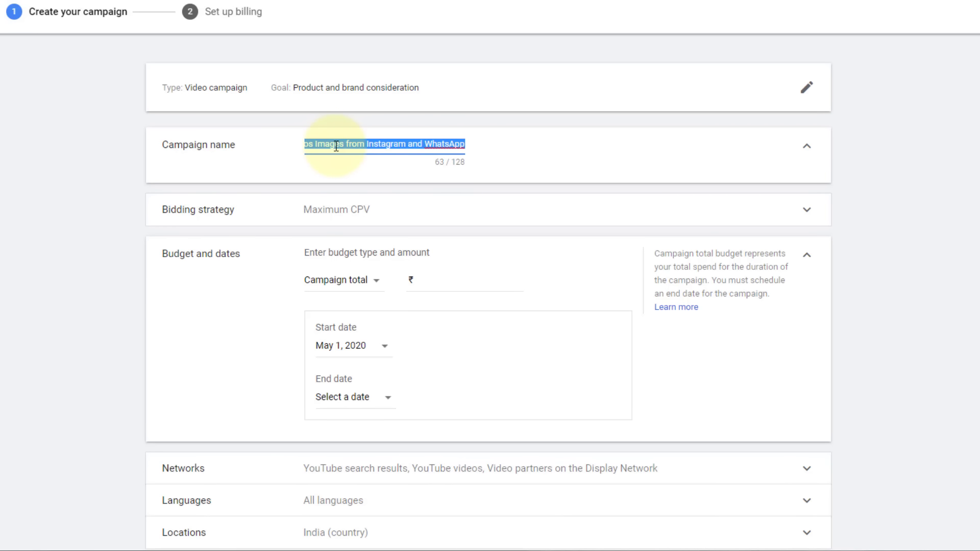
pyautogui.scroll(-6, 510, 339)
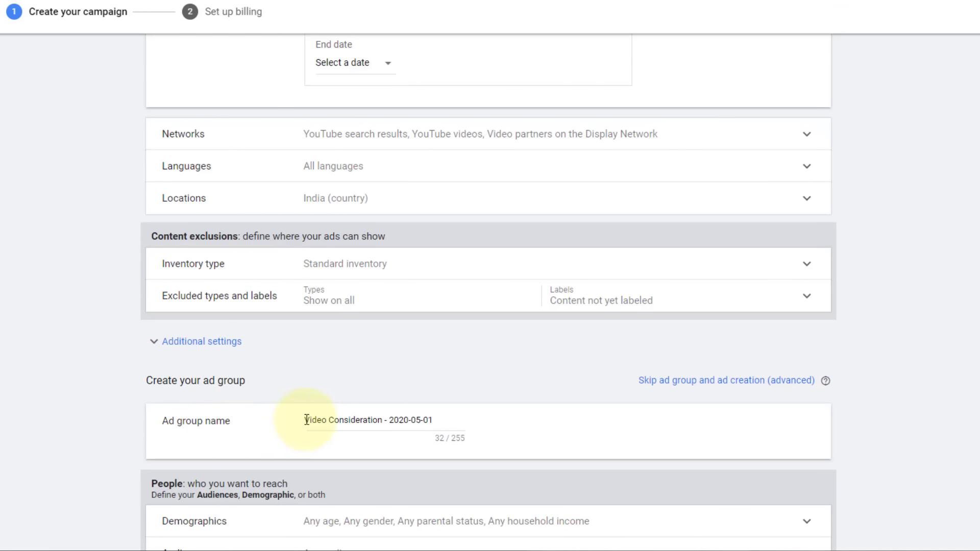
pyautogui.moveTo(306, 420); pyautogui.dragTo(445, 420)
pyautogui.scroll(6, 409, 306)
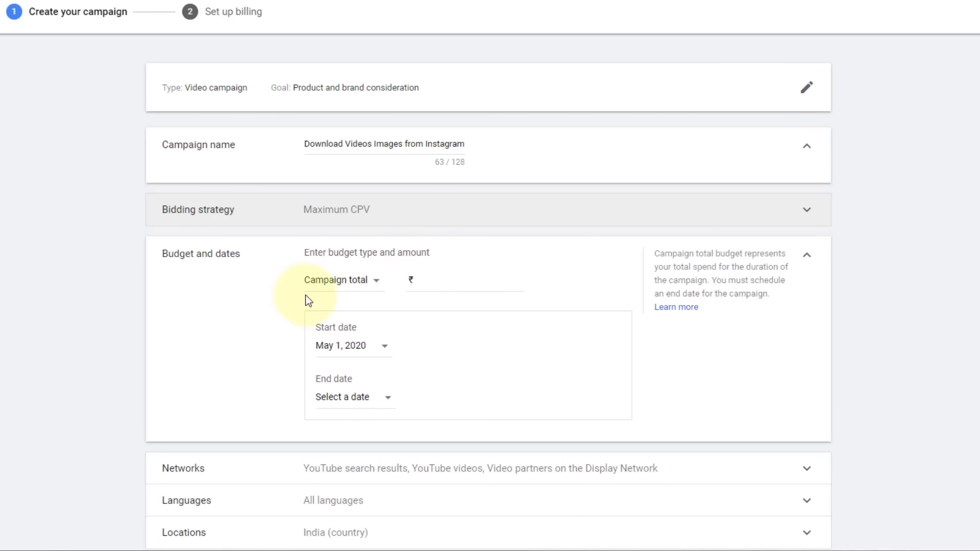
# Set the campaign total budget to ₹1,000 and the end date to May 15, 2020
pyautogui.click(442, 279)
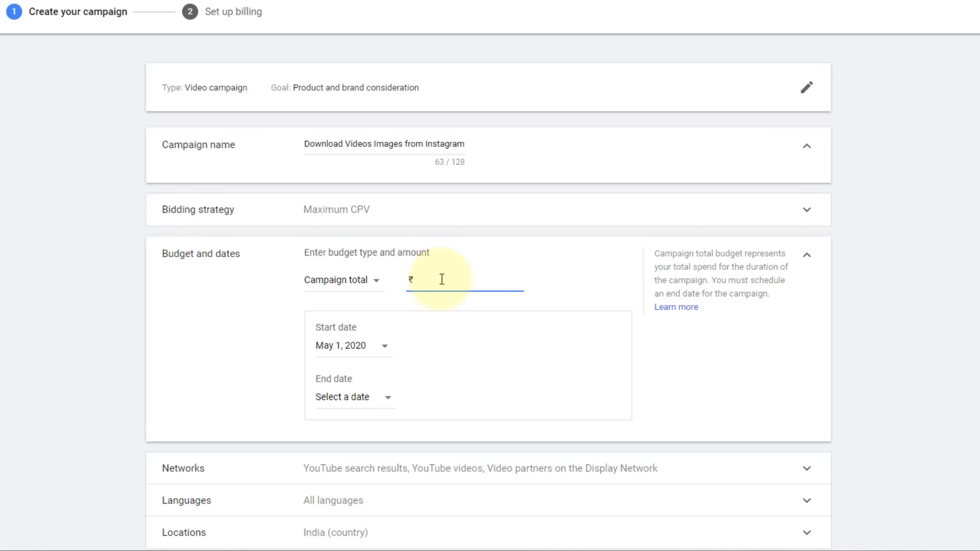
pyautogui.write('1000')
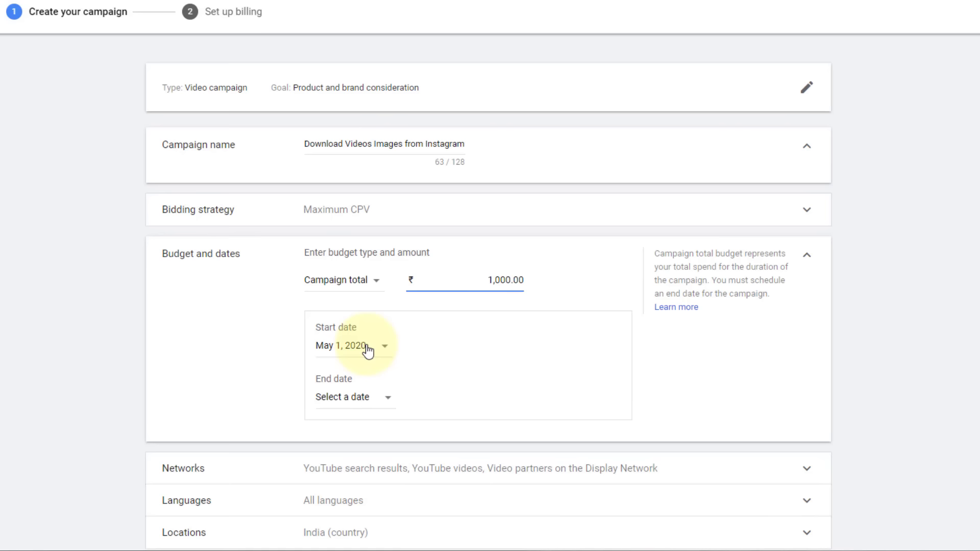
pyautogui.click(350, 381)
pyautogui.click(370, 405)
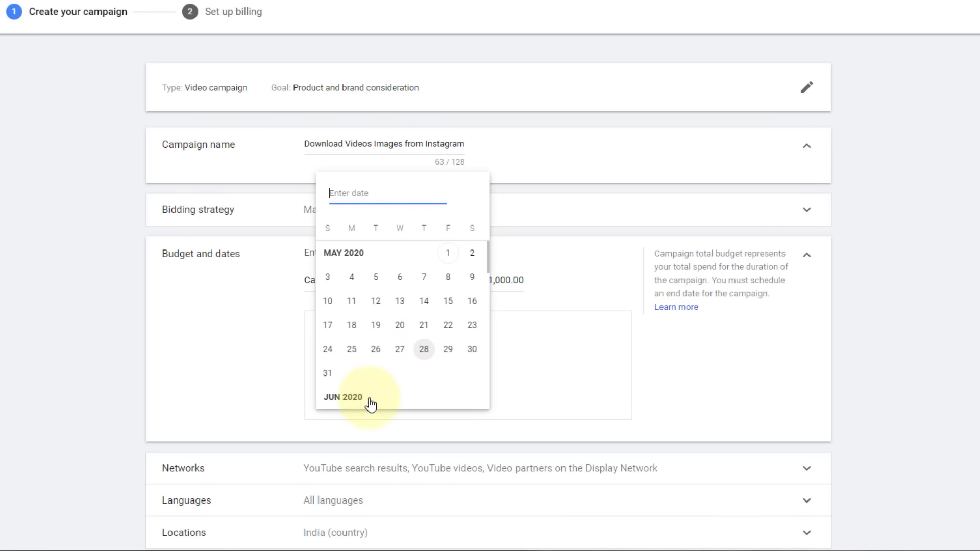
pyautogui.click(449, 305)
# Exclude YouTube videos from the campaign's networks so that ads run only in YouTube search results
pyautogui.scroll(-1, 434, 366)
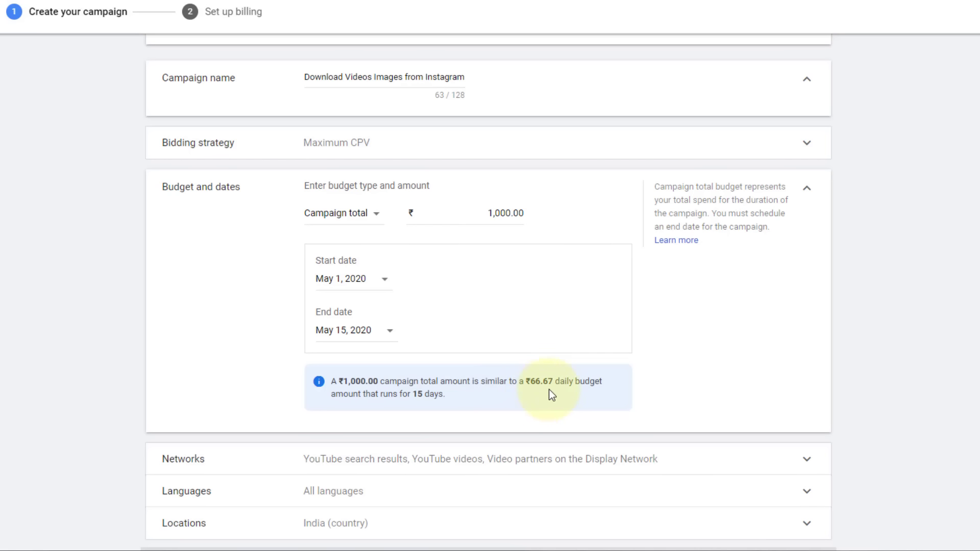
pyautogui.scroll(-2, 562, 379)
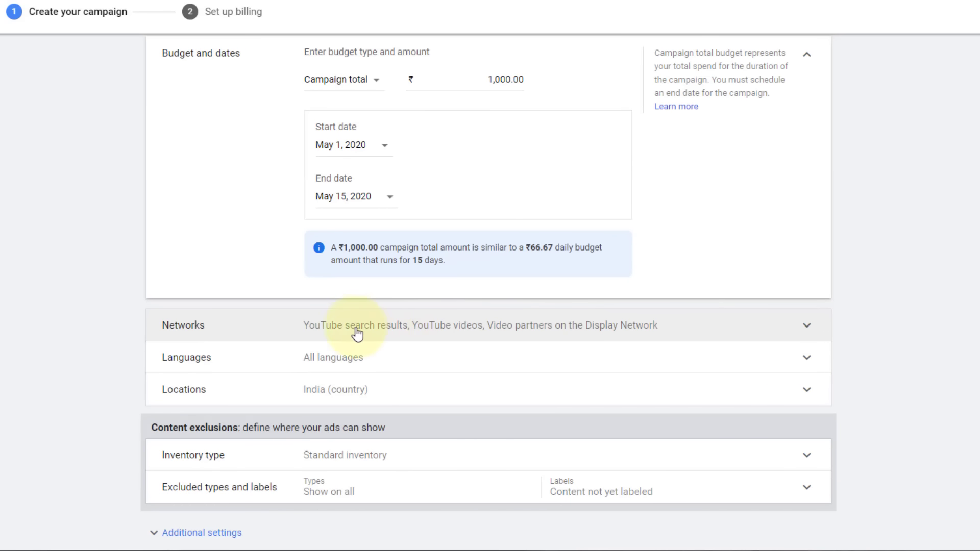
pyautogui.click(457, 330)
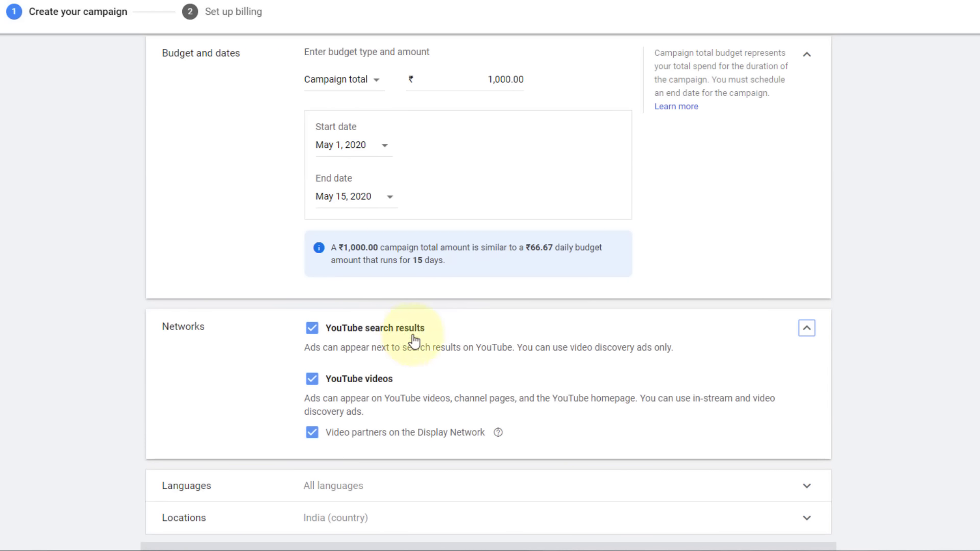
pyautogui.click(312, 379)
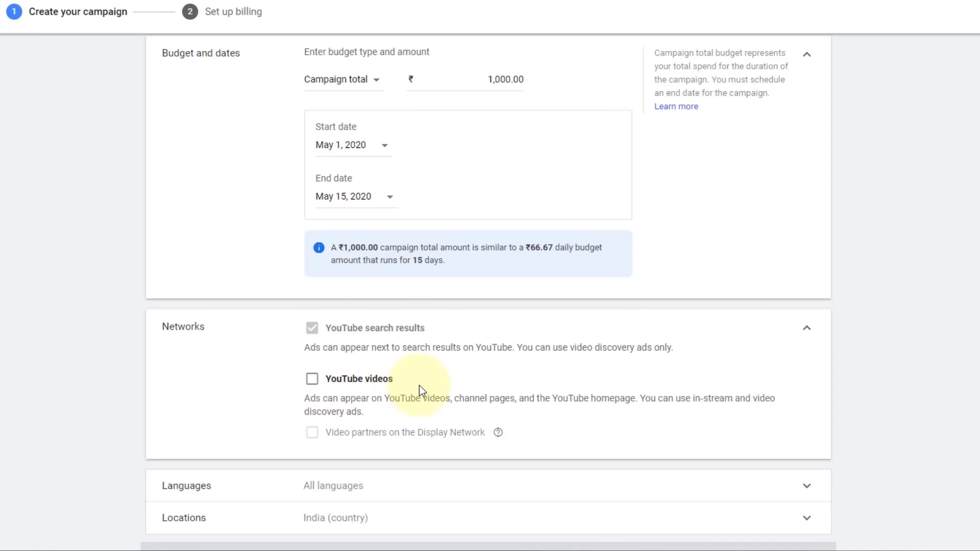
# Set the campaign's customer language to Hindi instead of all languages
pyautogui.scroll(-3, 420, 385)
pyautogui.scroll(-1, 401, 332)
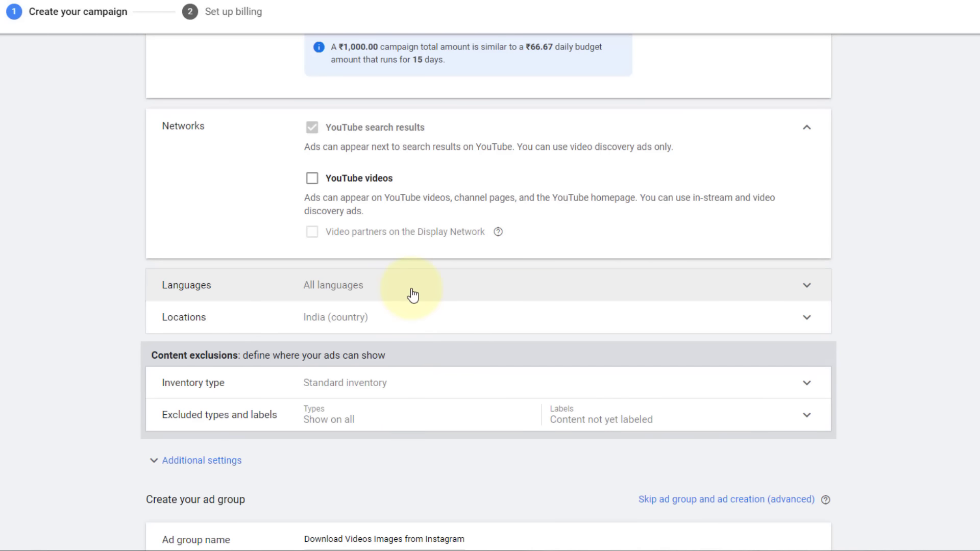
pyautogui.click(413, 296)
pyautogui.click(393, 338)
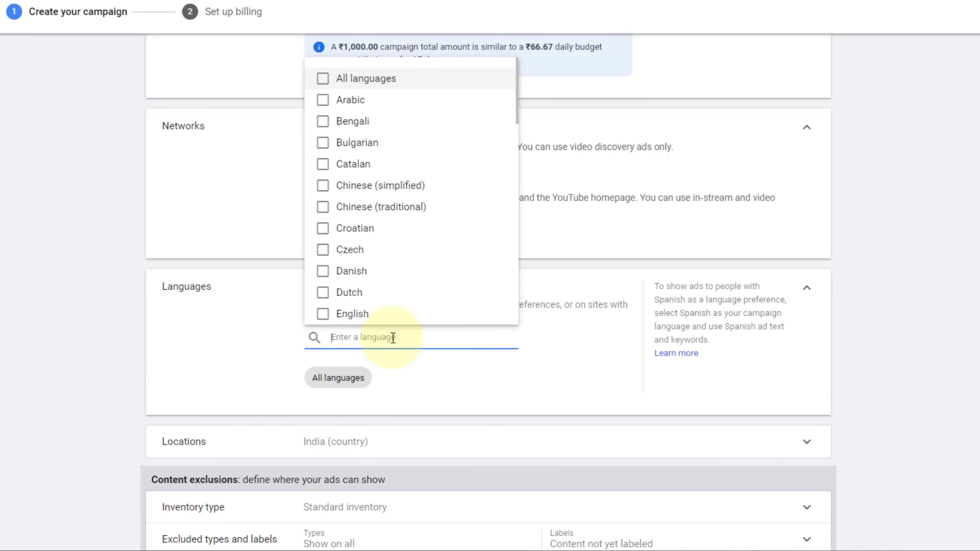
pyautogui.scroll(-1, 390, 285)
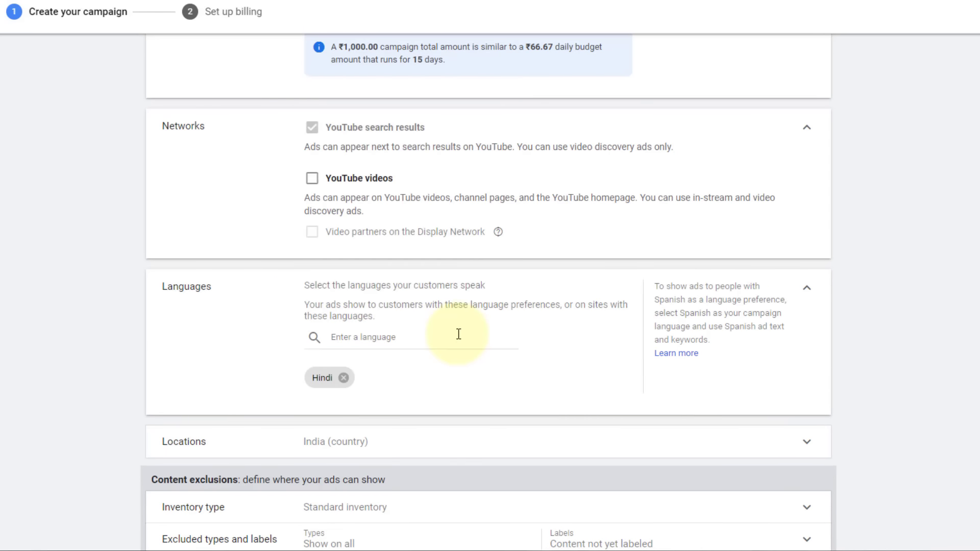
# Switch location targeting to custom locations and add the country India as a target
pyautogui.scroll(-3, 458, 333)
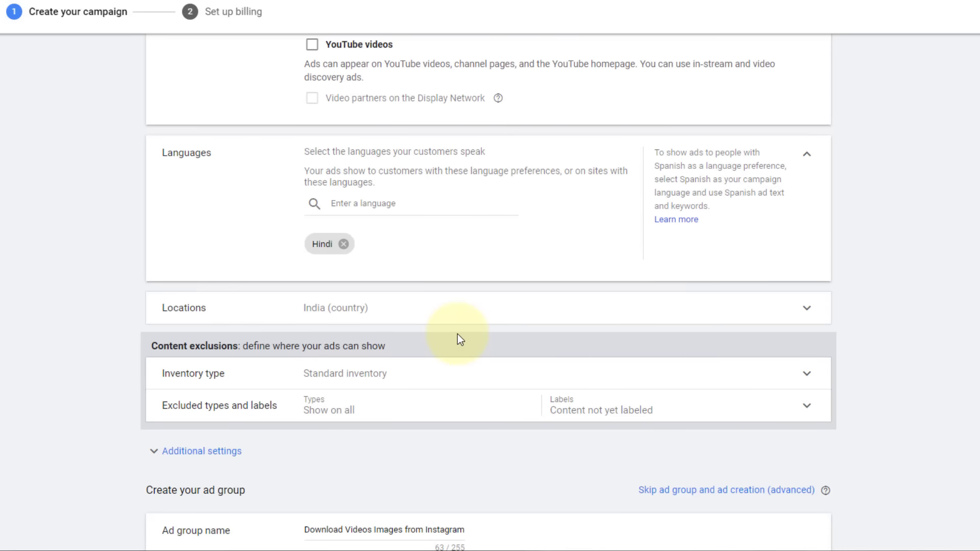
pyautogui.click(418, 317)
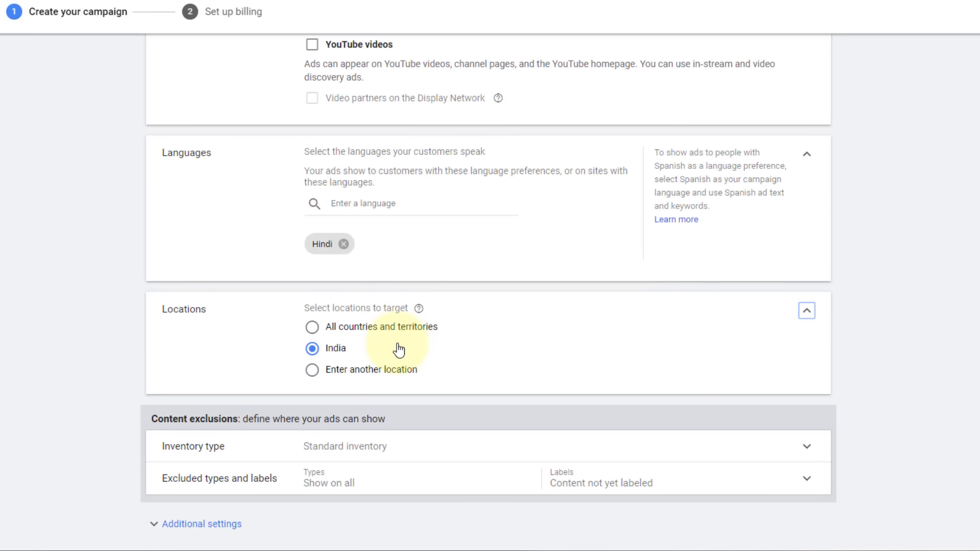
pyautogui.click(313, 371)
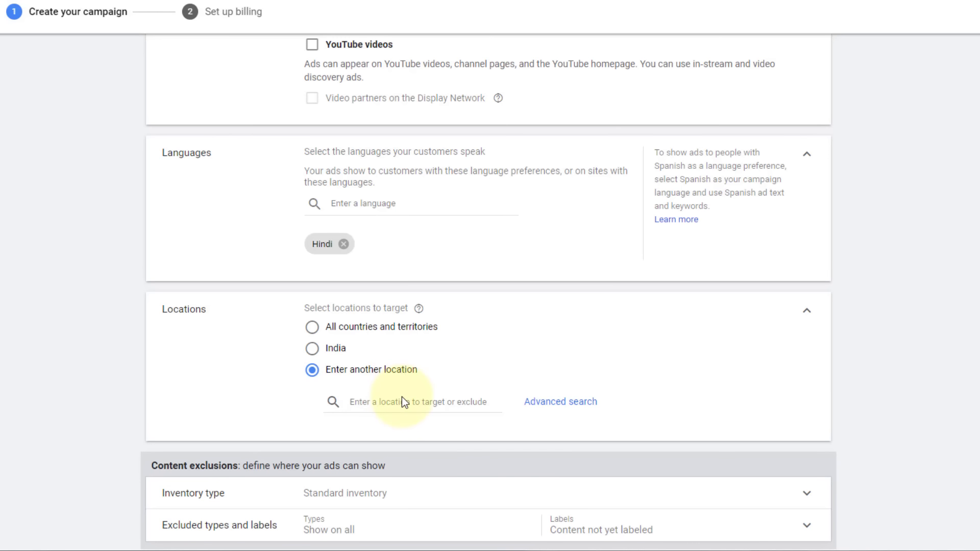
pyautogui.click(424, 404)
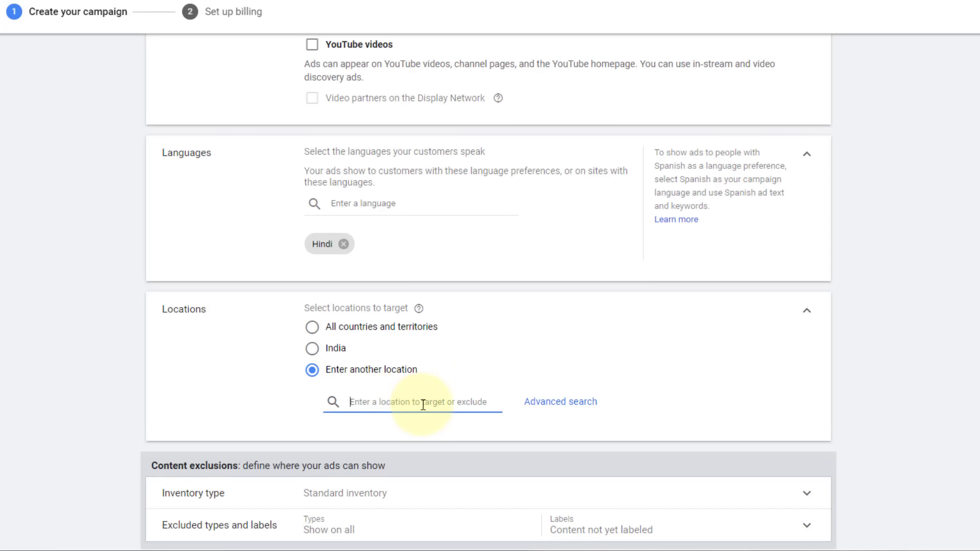
pyautogui.write('India')
pyautogui.click(431, 185)
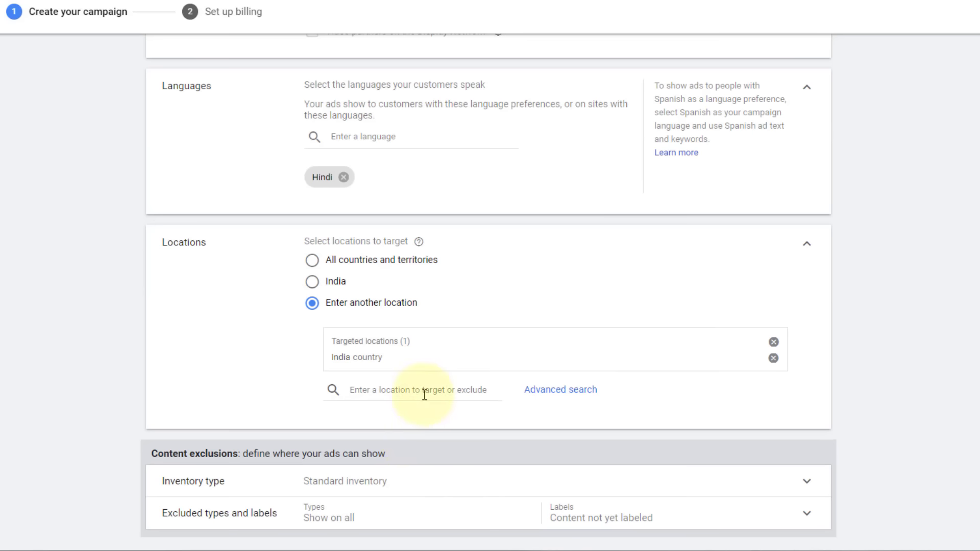
# Add the countries Pakistan, Nepal and Bangladesh to the targeted locations
pyautogui.click(424, 395)
pyautogui.write('Pakis')
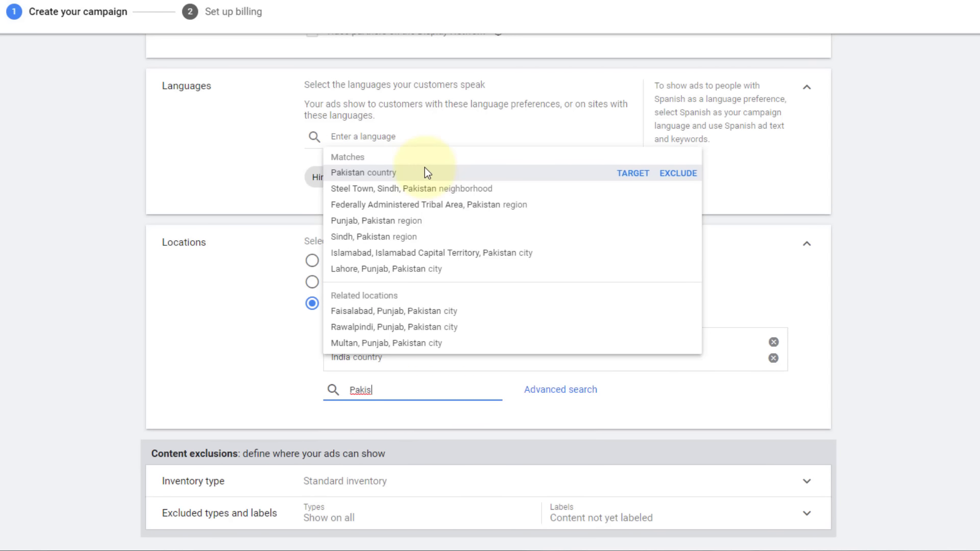
pyautogui.click(428, 173)
pyautogui.click(410, 407)
pyautogui.write('Nepal')
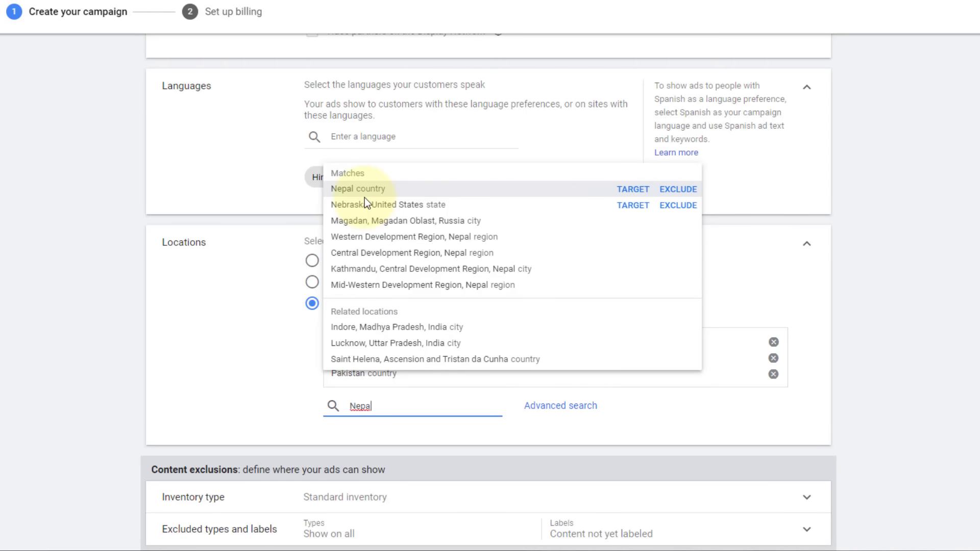
pyautogui.click(366, 189)
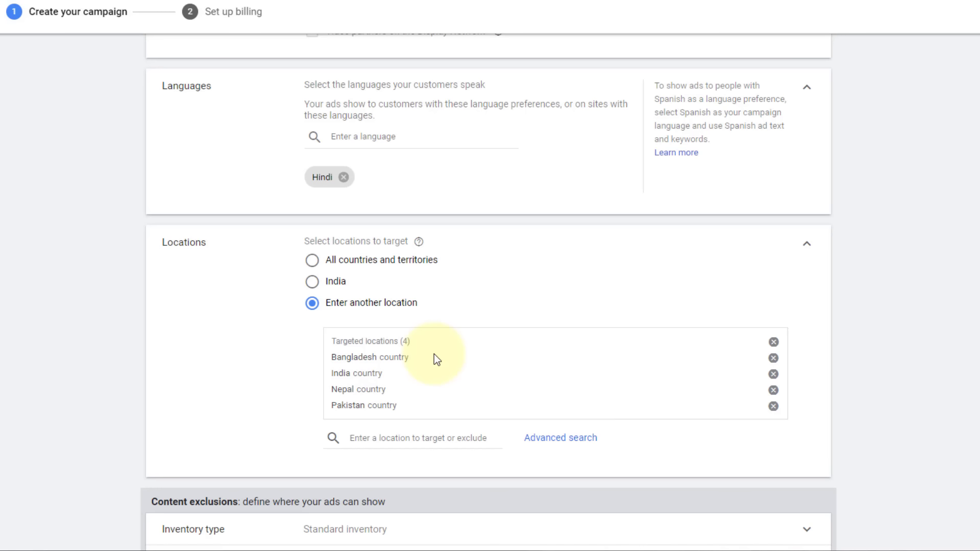
# Review the content exclusions and ad group name, and examine the gender, age, parental status and household income targeting options
pyautogui.scroll(-5, 535, 365)
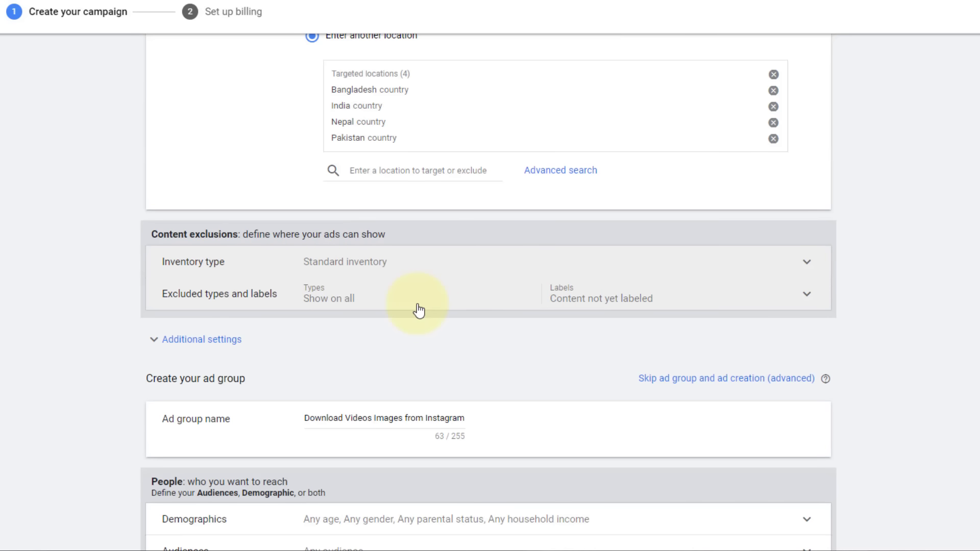
pyautogui.scroll(-1, 432, 307)
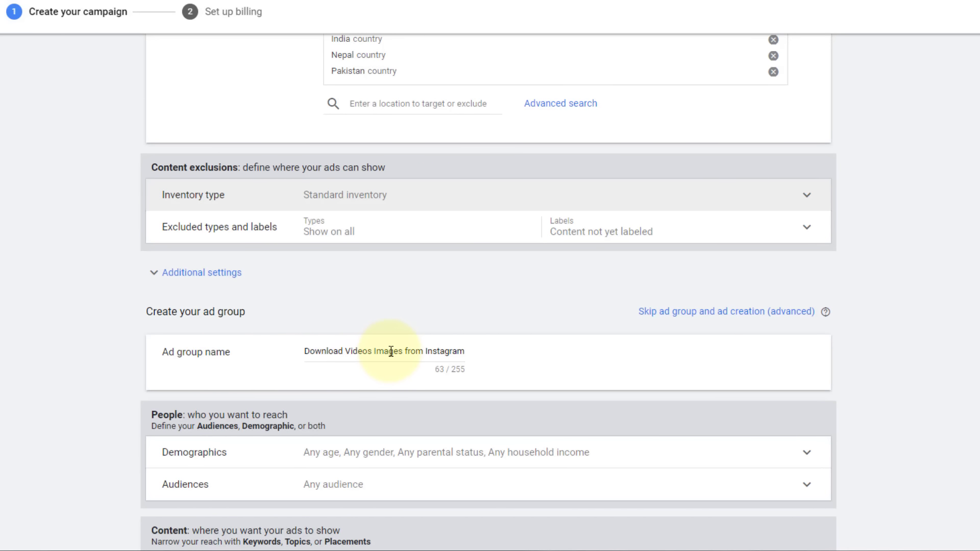
pyautogui.scroll(-2, 391, 351)
pyautogui.click(805, 327)
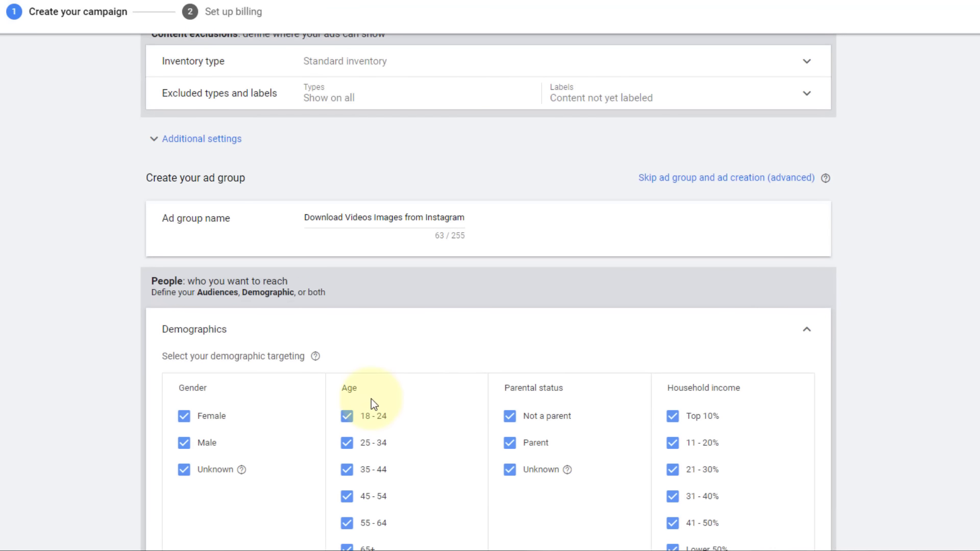
pyautogui.scroll(-2, 403, 391)
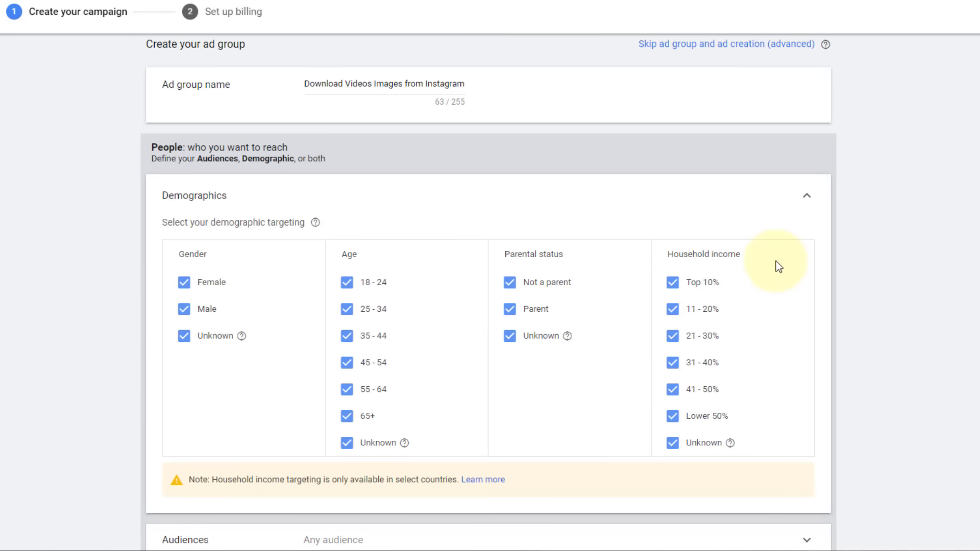
pyautogui.click(807, 198)
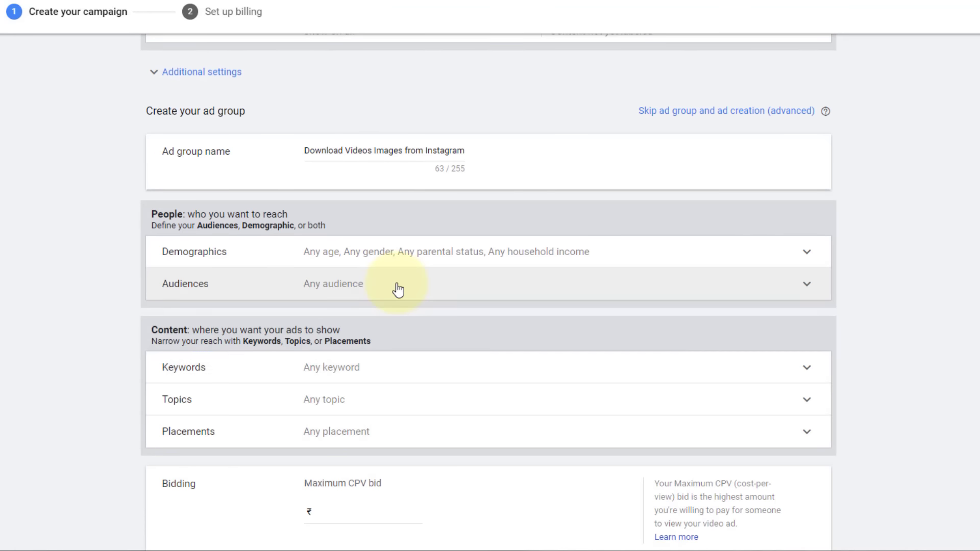
# Examine the audience targeting options of the ad group, leaving the audience selection empty
pyautogui.click(398, 284)
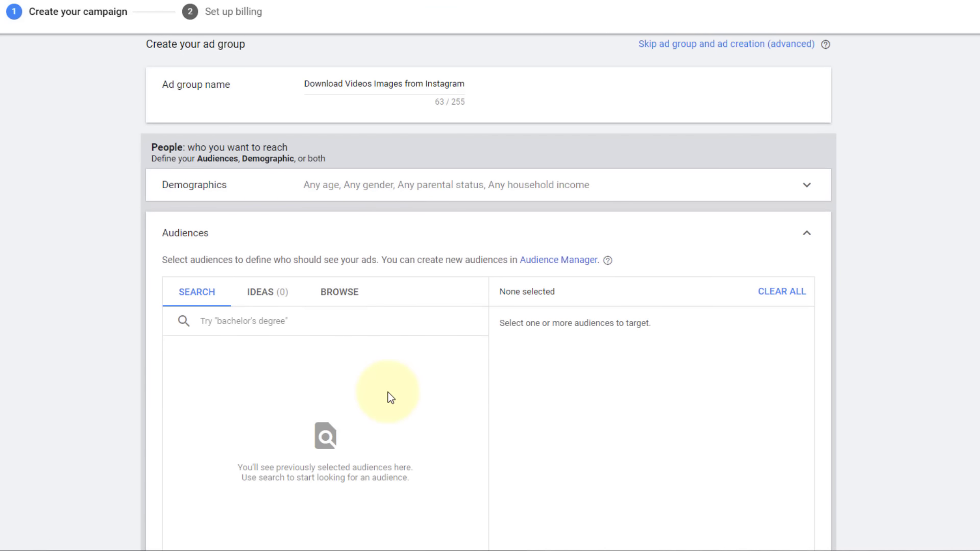
pyautogui.click(806, 232)
pyautogui.scroll(-1, 540, 322)
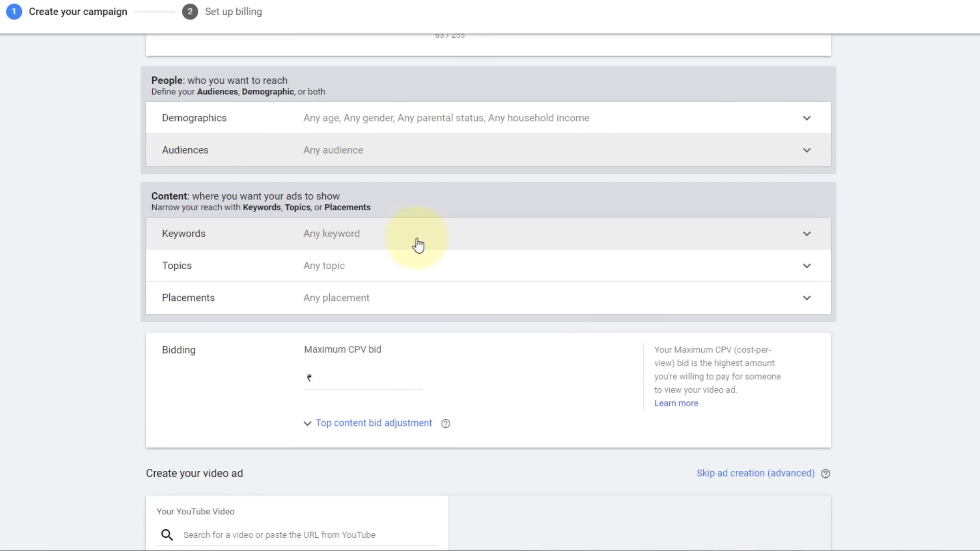
# Enter the targeting keywords "Download videos from social media network", "Download instagram videos" and "Download facebook videos", one per line
pyautogui.click(685, 243)
pyautogui.scroll(-1, 327, 316)
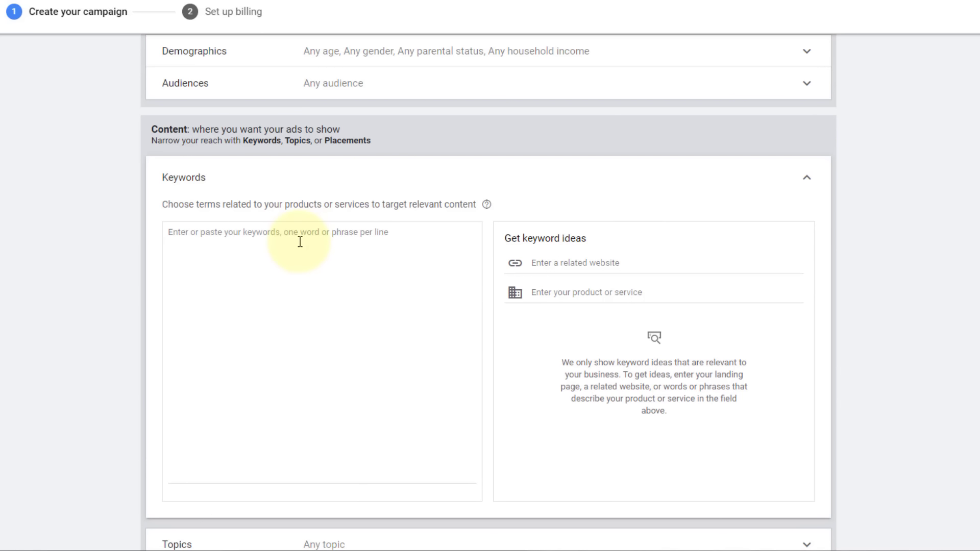
pyautogui.click(300, 242)
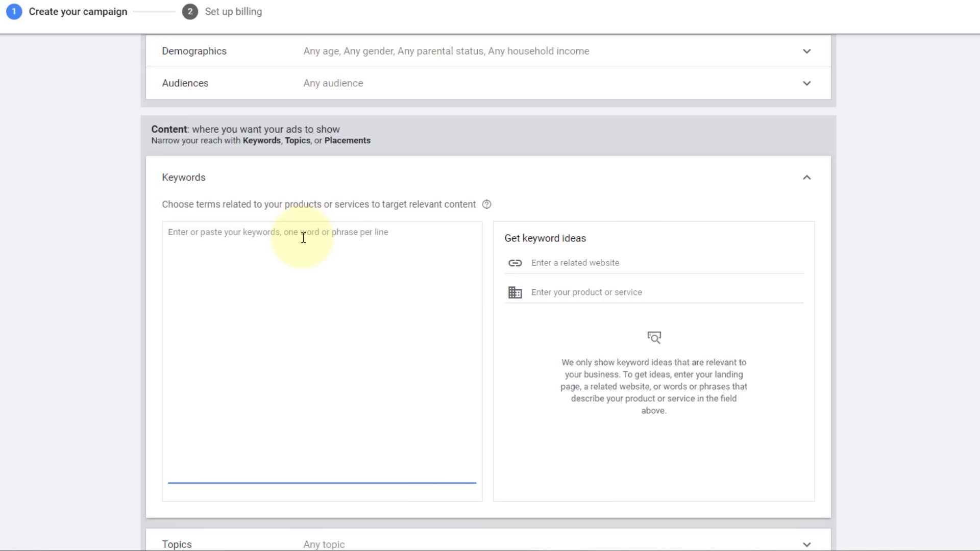
pyautogui.write('Download videos from social media network')
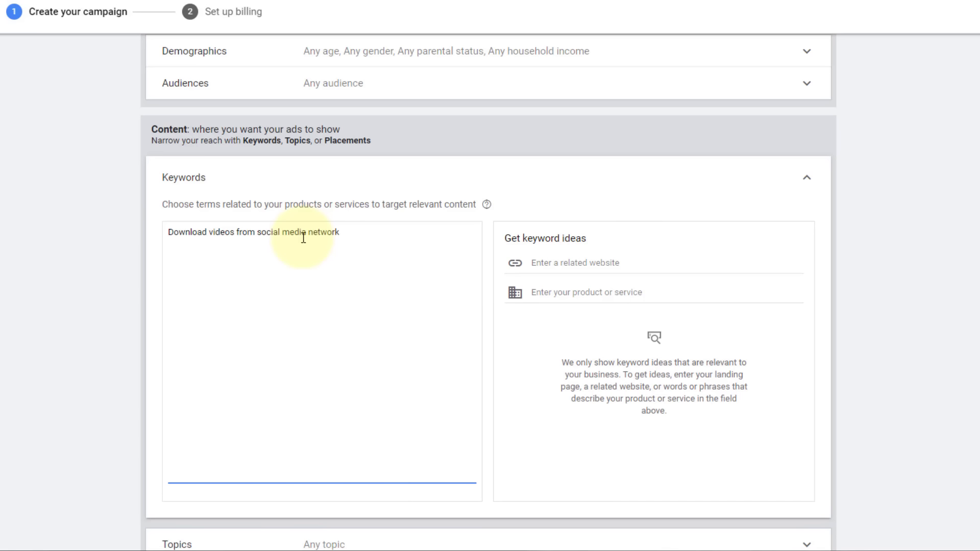
pyautogui.press('Return')
pyautogui.write('Download instagram videos')
pyautogui.press('Return')
pyautogui.write('Download facebook videos')
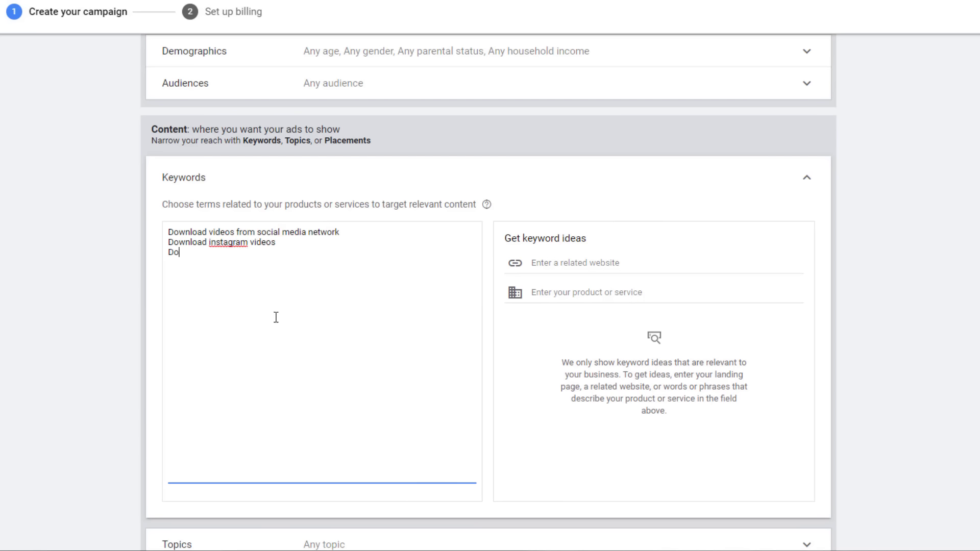
# Change the capital D at the start of each of the three keywords to lowercase
pyautogui.hotkey('ctrl', 'Home')
pyautogui.press('Delete')
pyautogui.write('d')
pyautogui.press('Down')
pyautogui.press('BackSpace')
pyautogui.write('d')
pyautogui.press('Down')
pyautogui.press('BackSpace')
pyautogui.write('d')
# Add the keywords "facebook videos kaise download kare", "whatsapp status kaise save kare" and "whatsapp status downloader" below the existing ones
pyautogui.click(289, 255)
pyautogui.press('Return')
pyautogui.write('facebook videos kaise download kare')
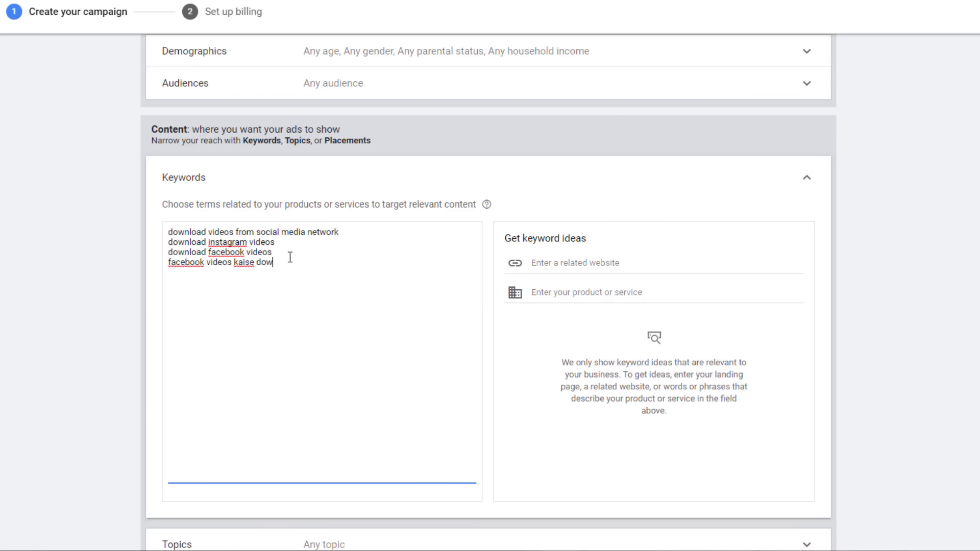
pyautogui.press('Return')
pyautogui.write('whatsapp status kaise save kare')
pyautogui.press('Return')
pyautogui.write('whatsapp status downloader')
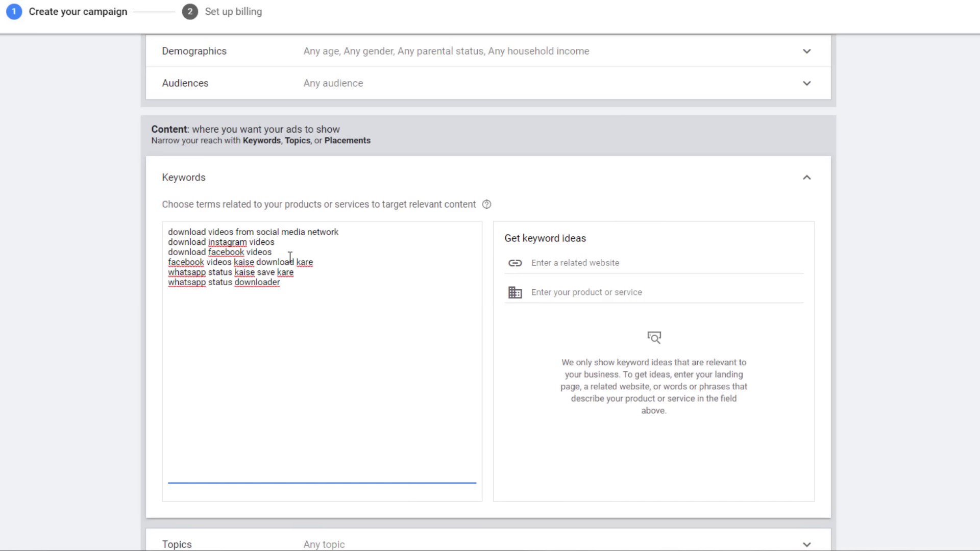
# Add the keywords "facebook videos downloader" and "instagram videos kaise download kare" to the end of the keyword list
pyautogui.press('Return')
pyautogui.write('facebook videos downloader')
pyautogui.press('Return')
pyautogui.write('isha')
pyautogui.press('BackSpace')
pyautogui.press('BackSpace')
pyautogui.press('BackSpace')
pyautogui.press('BackSpace')
pyautogui.write('instagram videos kaise download kare')
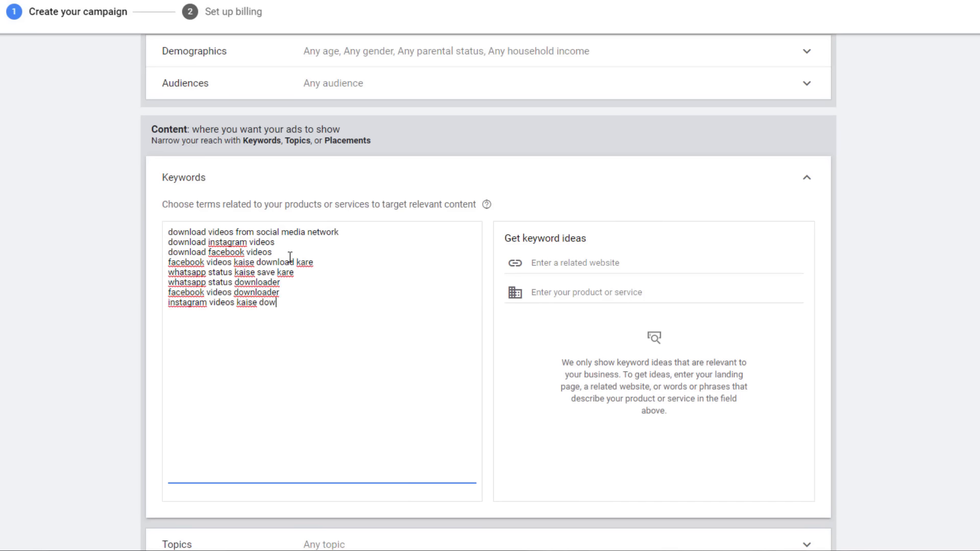
# Add the keywords "instagram images kaise download kare", "how to download instagram images" and "how to download facebook videos"
pyautogui.press('Return')
pyautogui.write('instagram images kaise download')
pyautogui.write('agram images')
pyautogui.press('Return')
pyautogui.write('how to download facebook videos')
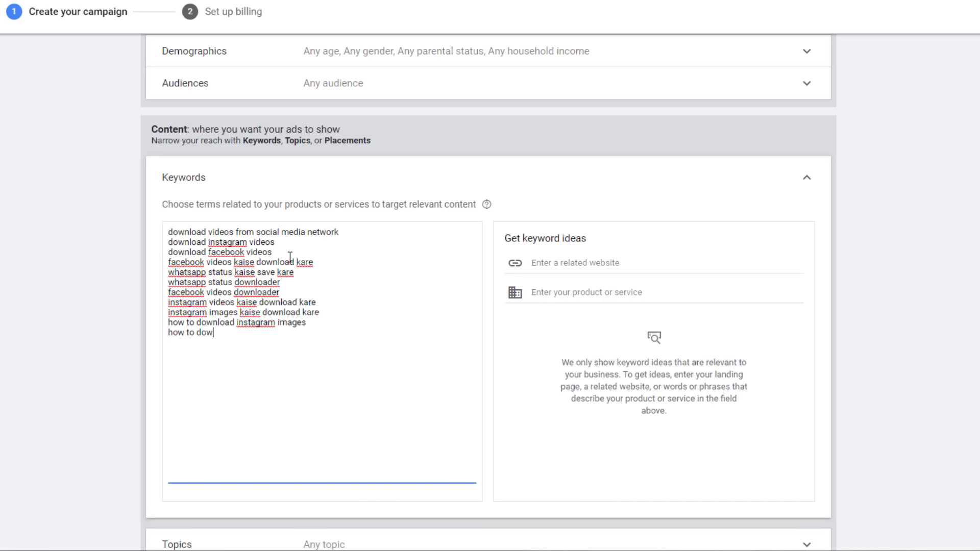
# Add the keywords "how to save whatsapp status", "all video downloader" and "social media se videos kaise download kare"
pyautogui.press('Return')
pyautogui.write('how to dow')
pyautogui.press('BackSpace')
pyautogui.press('BackSpace')
pyautogui.press('BackSpace')
pyautogui.write('save whatsapp status')
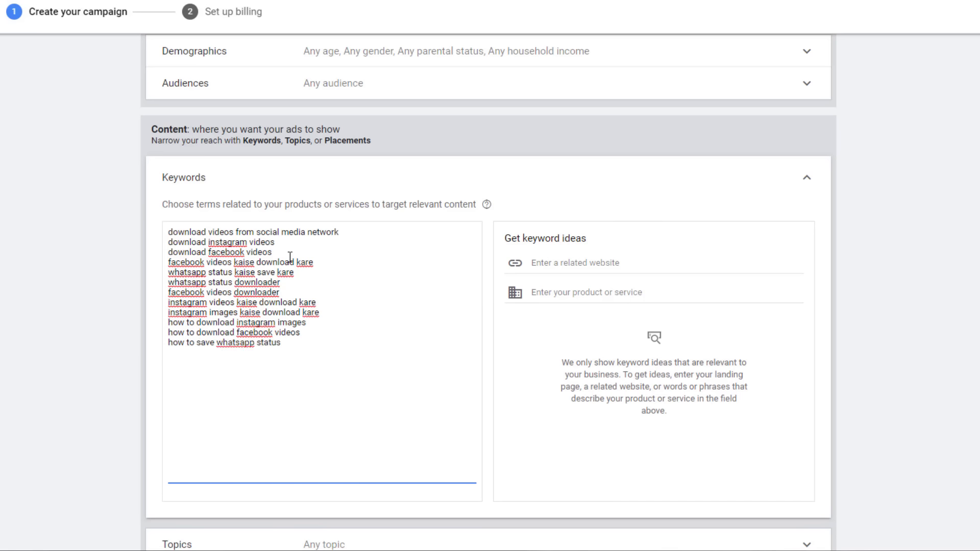
pyautogui.press('Return')
pyautogui.write('all video downloader')
pyautogui.press('Return')
pyautogui.write('social media se videos kaise download kare')
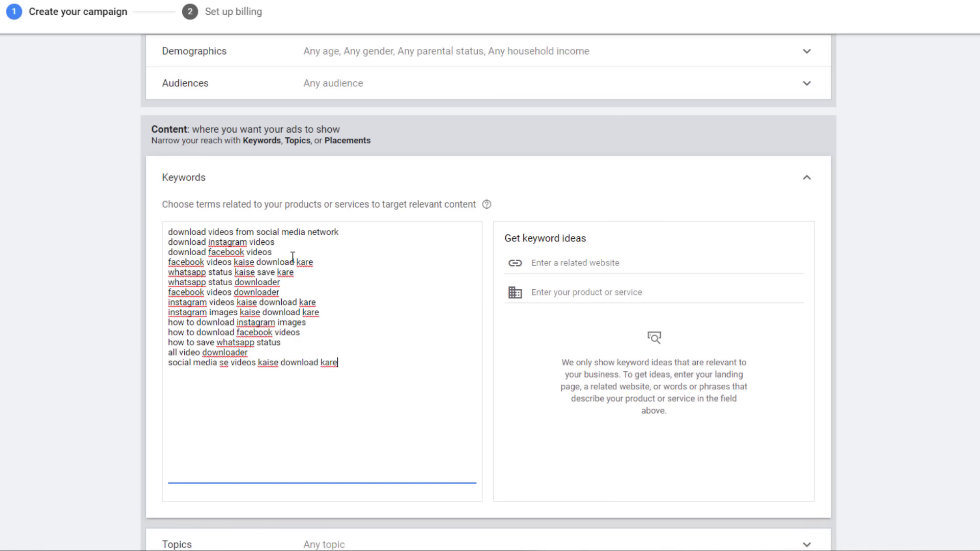
# Get keyword ideas for the product or service "social media downloader" and look through the suggested keywords
pyautogui.click(569, 295)
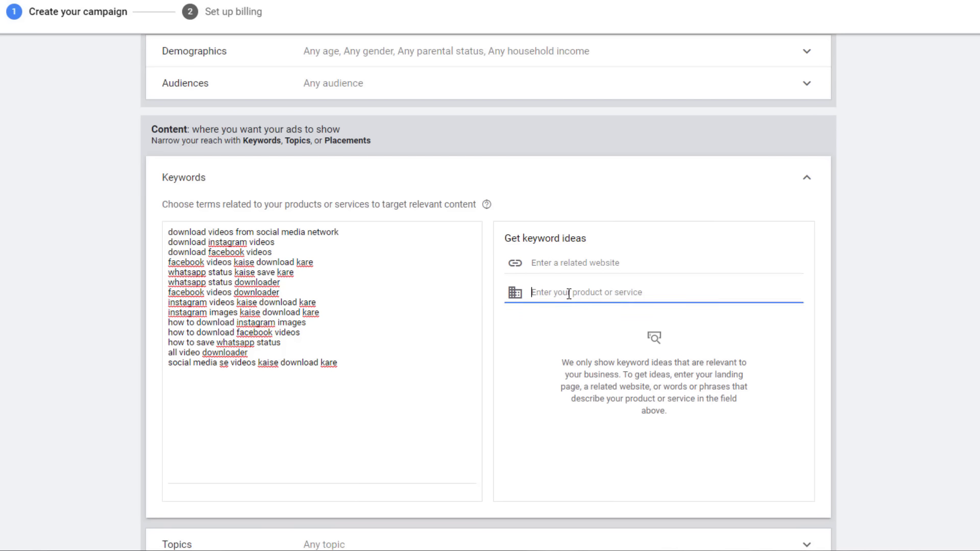
pyautogui.write('social media downloader')
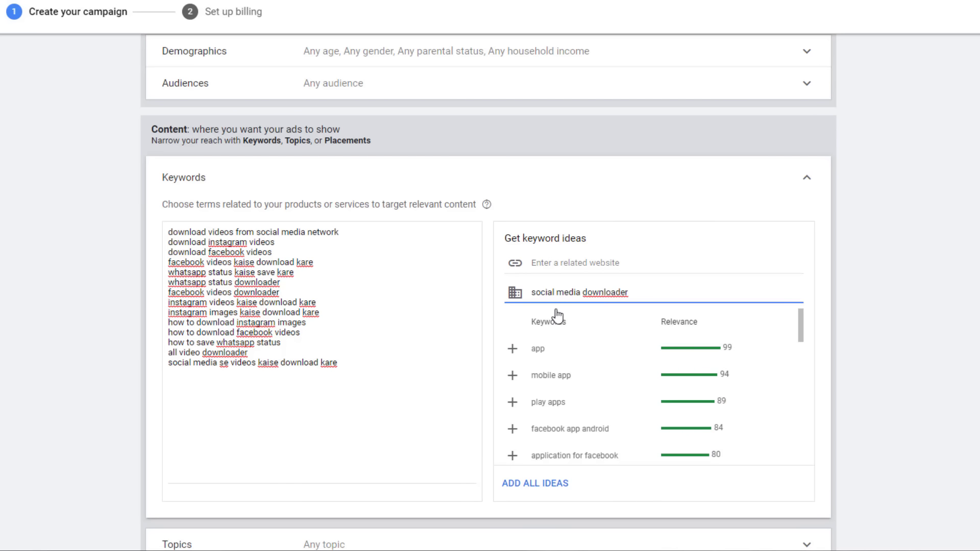
pyautogui.scroll(-1, 630, 378)
pyautogui.scroll(-1, 613, 414)
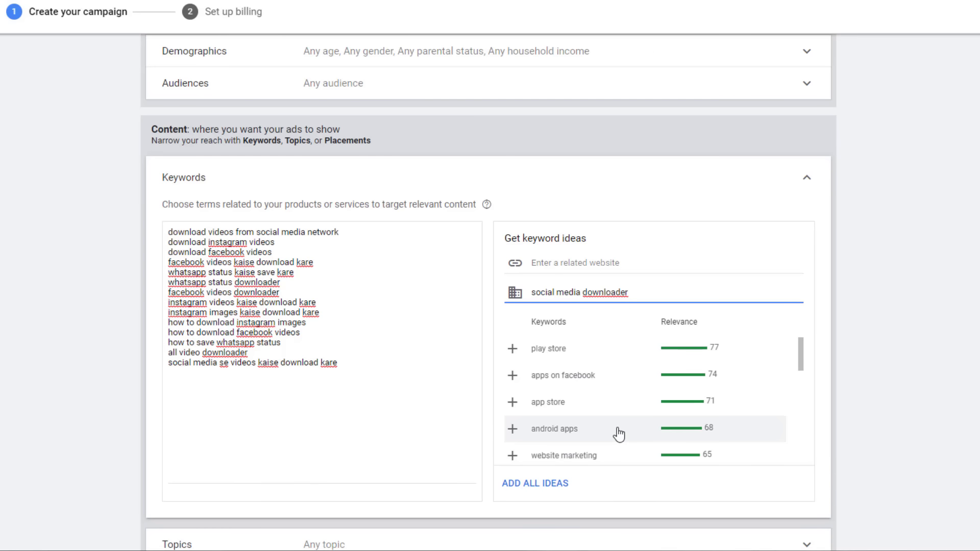
pyautogui.scroll(-3, 618, 435)
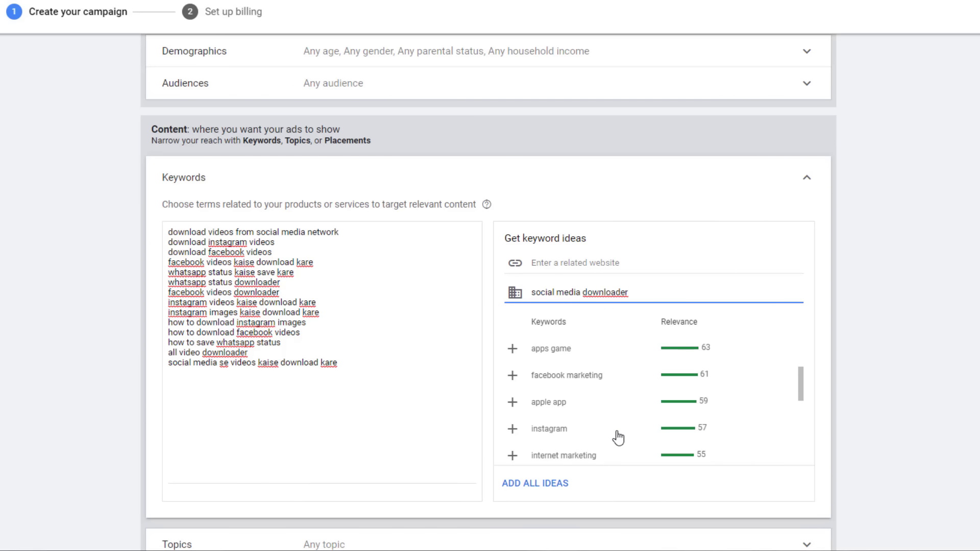